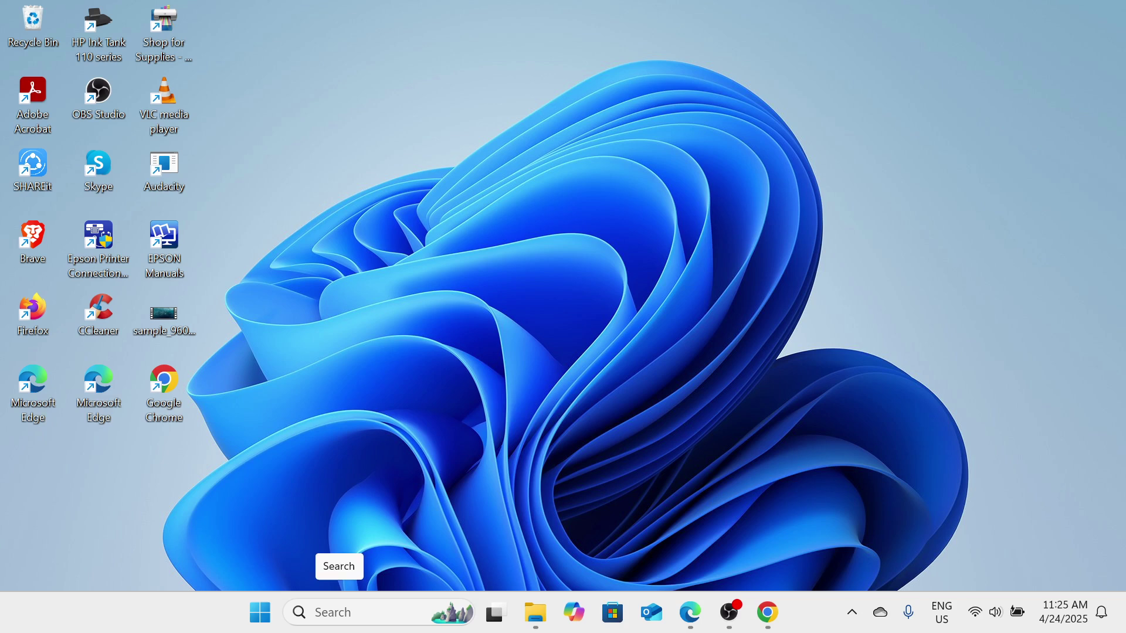
# Open Control Panel through a Windows search for "contr" and keep its items viewed by Category.
pyautogui.click(339, 611)
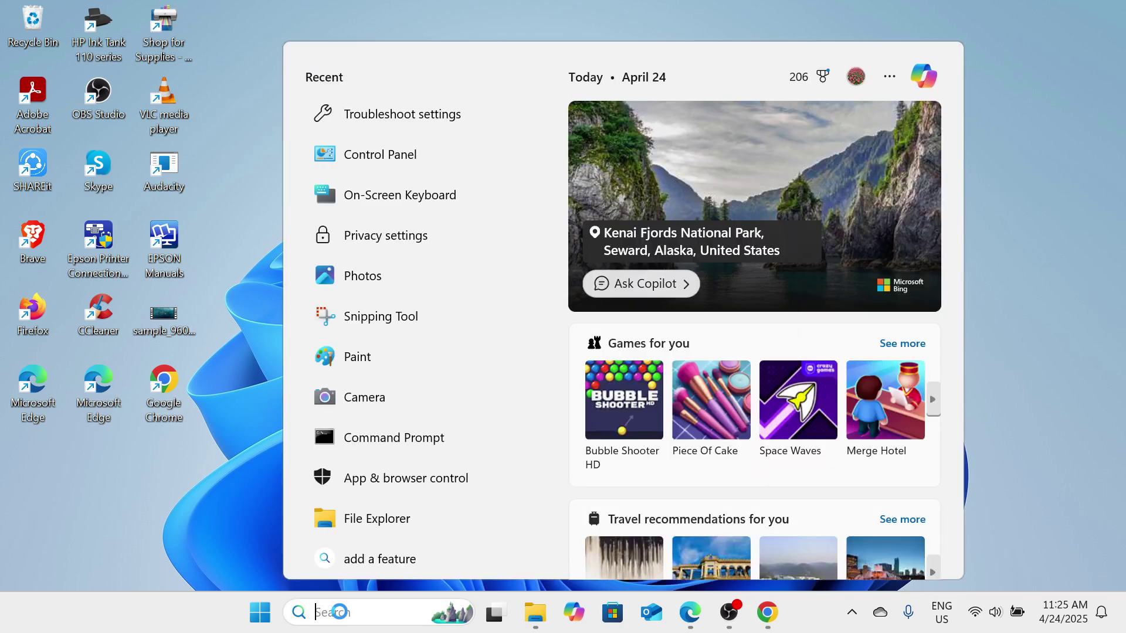
pyautogui.write('contr')
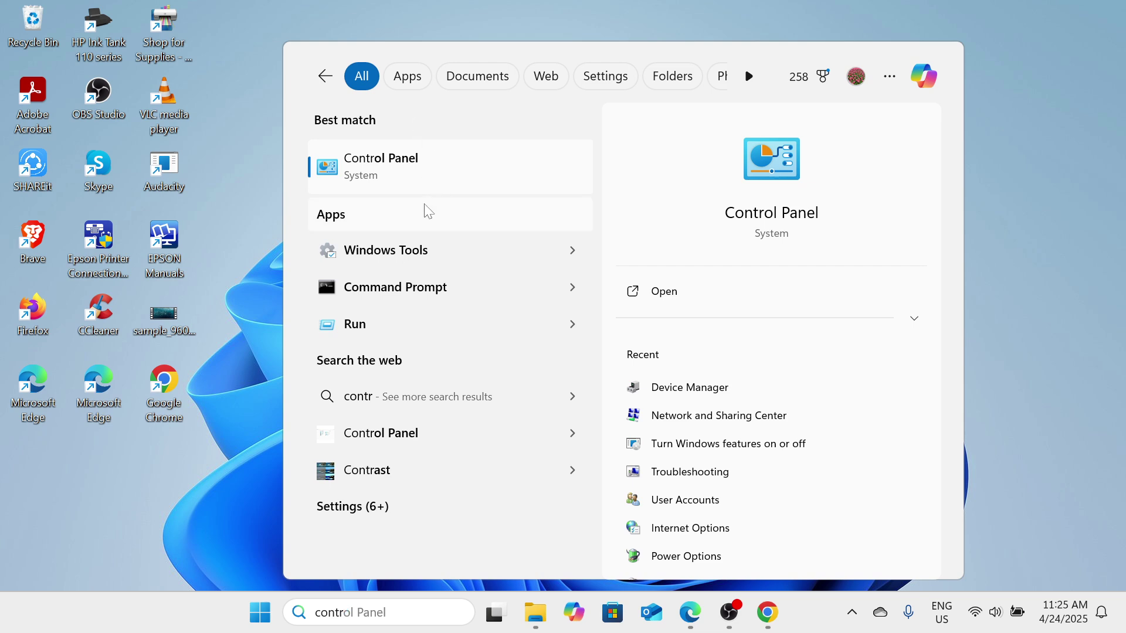
pyautogui.click(468, 173)
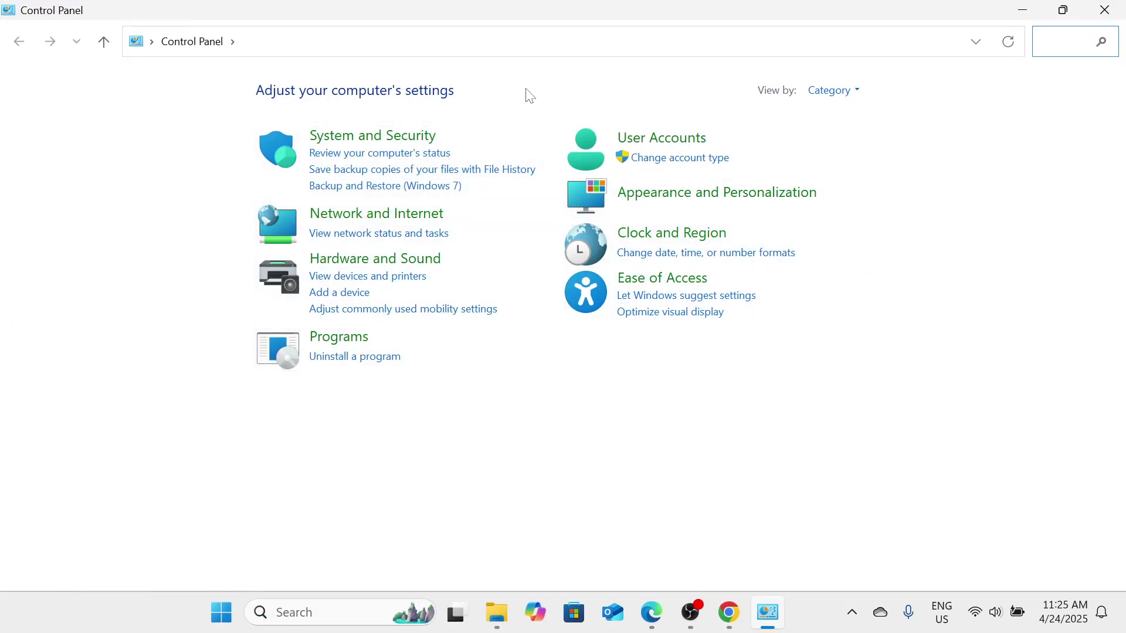
pyautogui.click(856, 89)
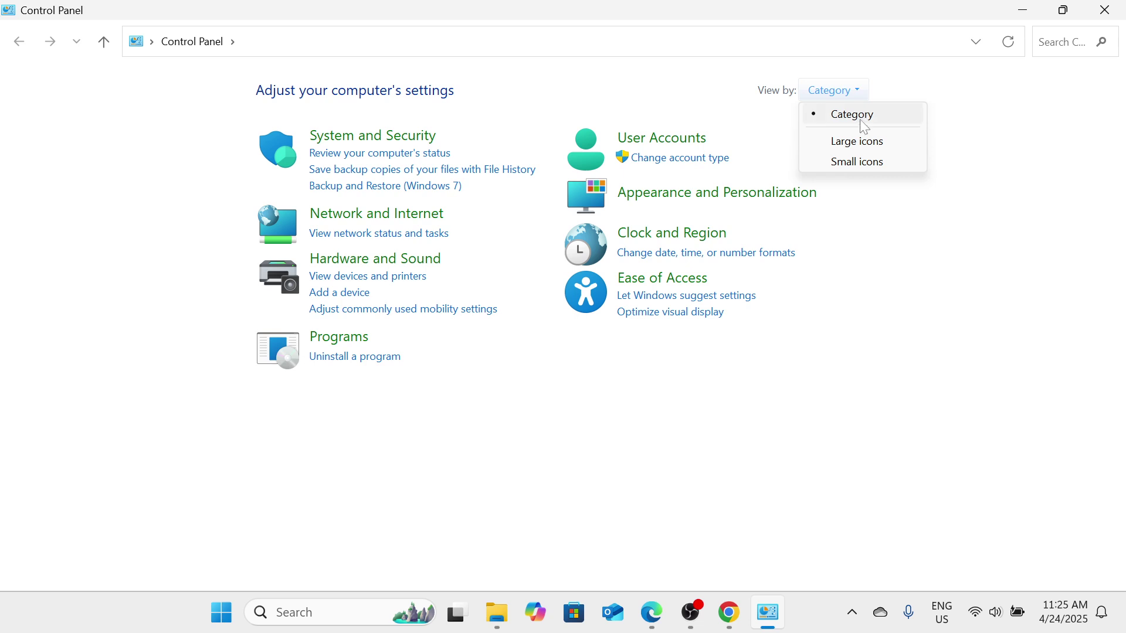
pyautogui.click(857, 113)
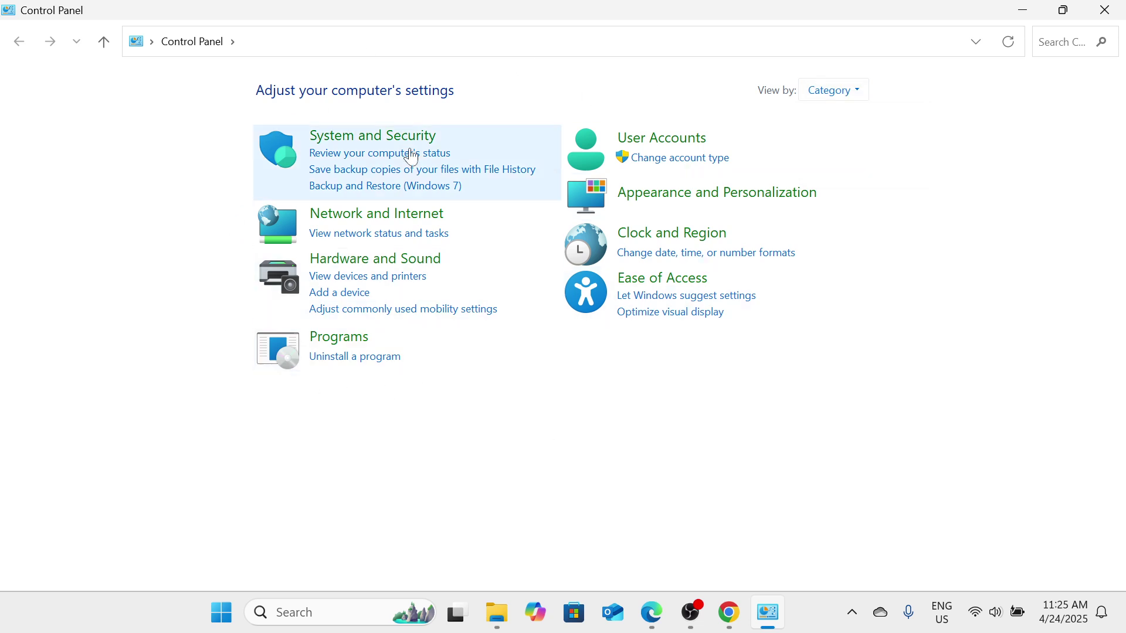
# Open the Windows Features dialog from the Programs category and move it higher on the screen.
pyautogui.click(349, 339)
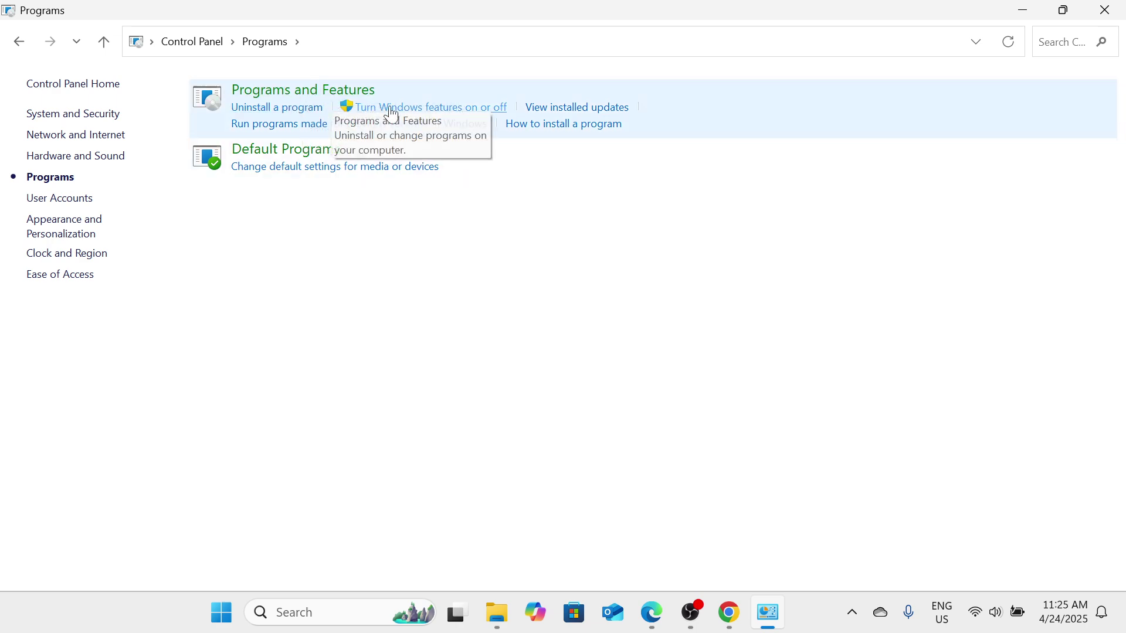
pyautogui.click(486, 109)
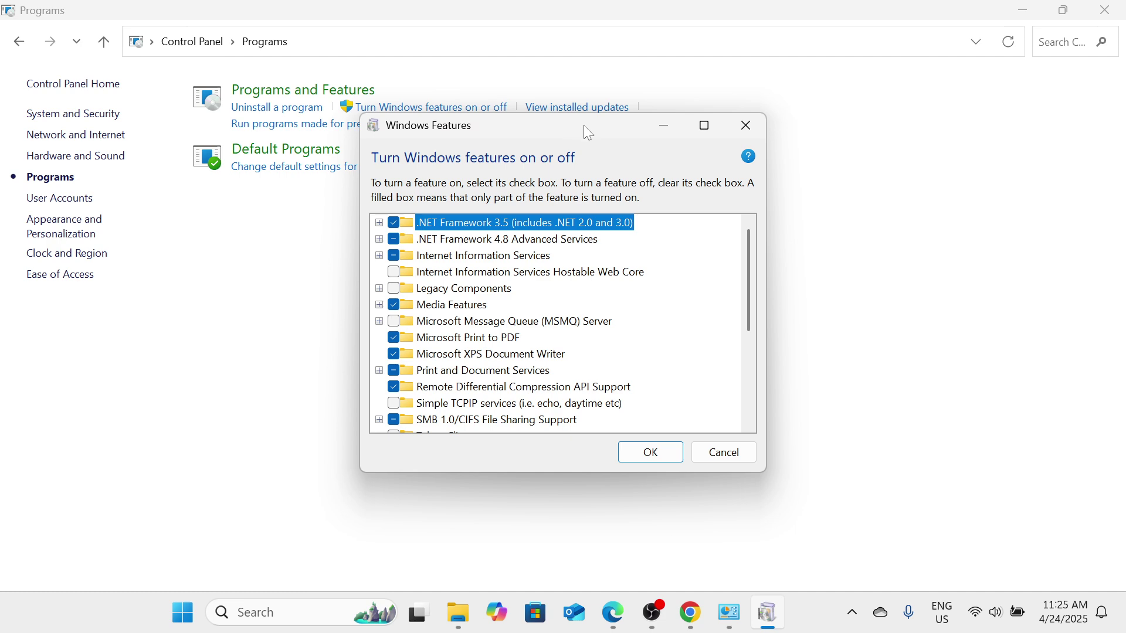
pyautogui.moveTo(583, 125); pyautogui.dragTo(581, 78)
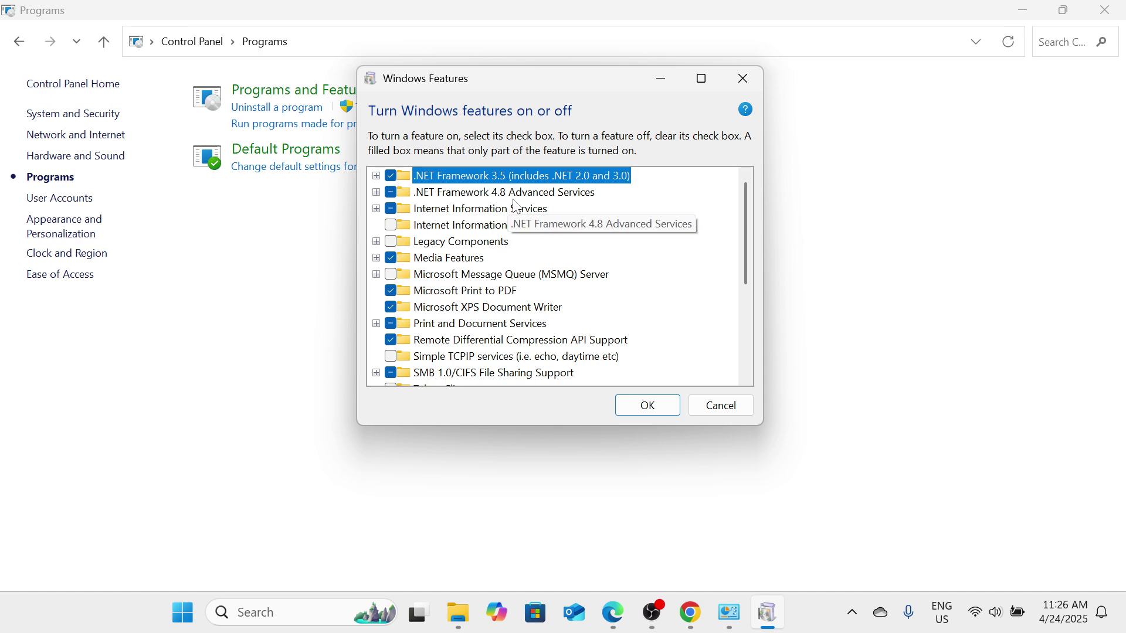
# Check the .NET Framework 4.8 Advanced Services feature, decline turning it off, and close Windows Features and Control Panel.
pyautogui.click(390, 193)
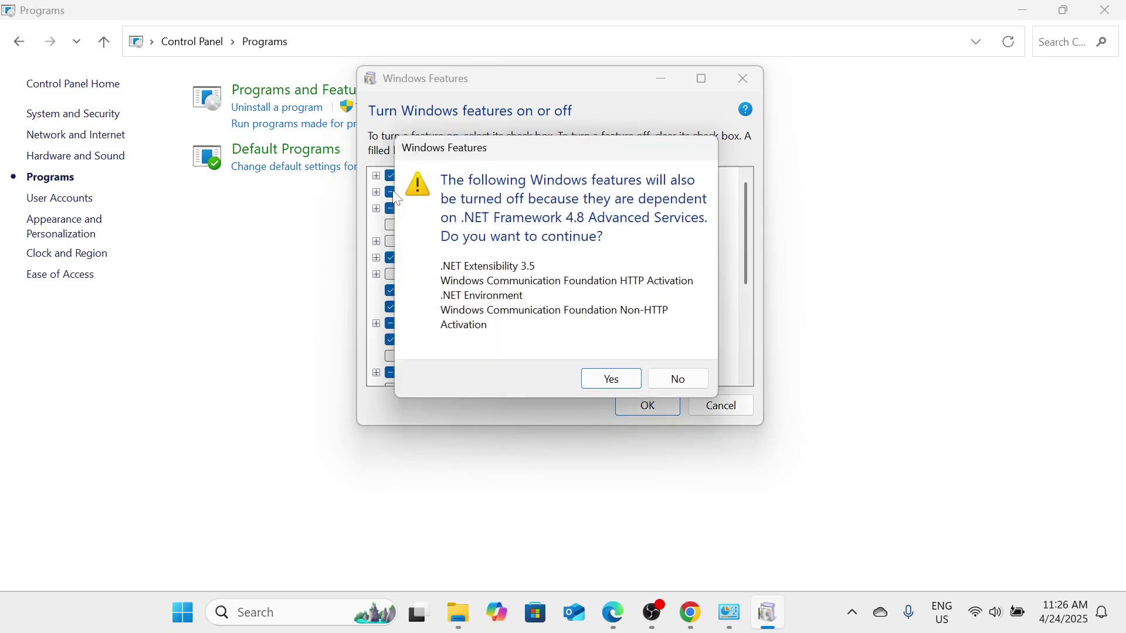
pyautogui.click(684, 378)
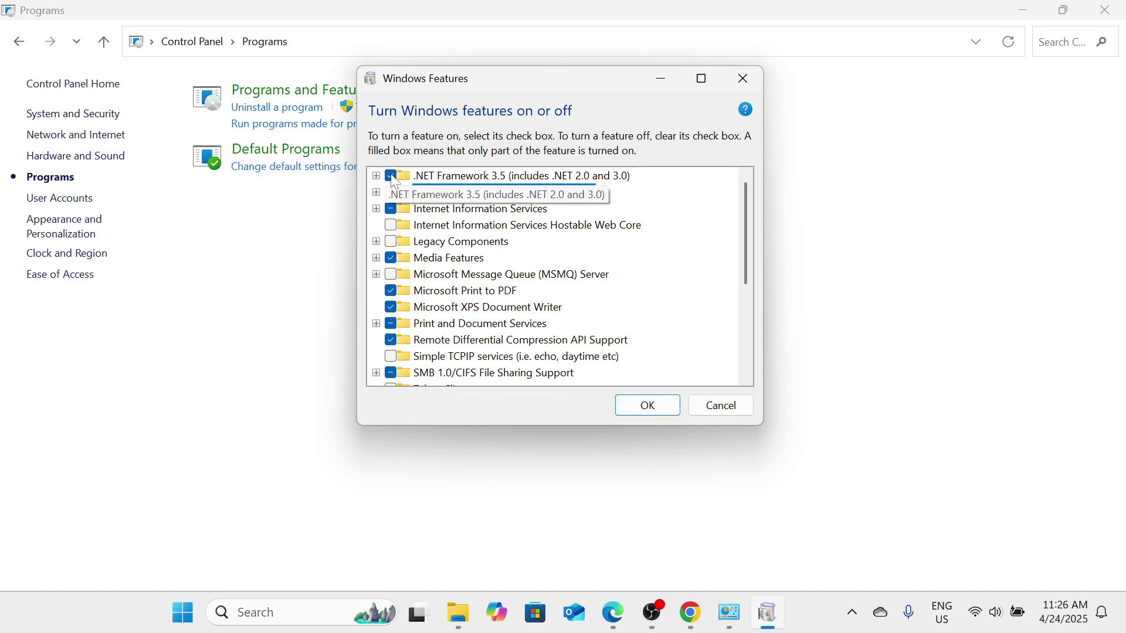
pyautogui.click(446, 193)
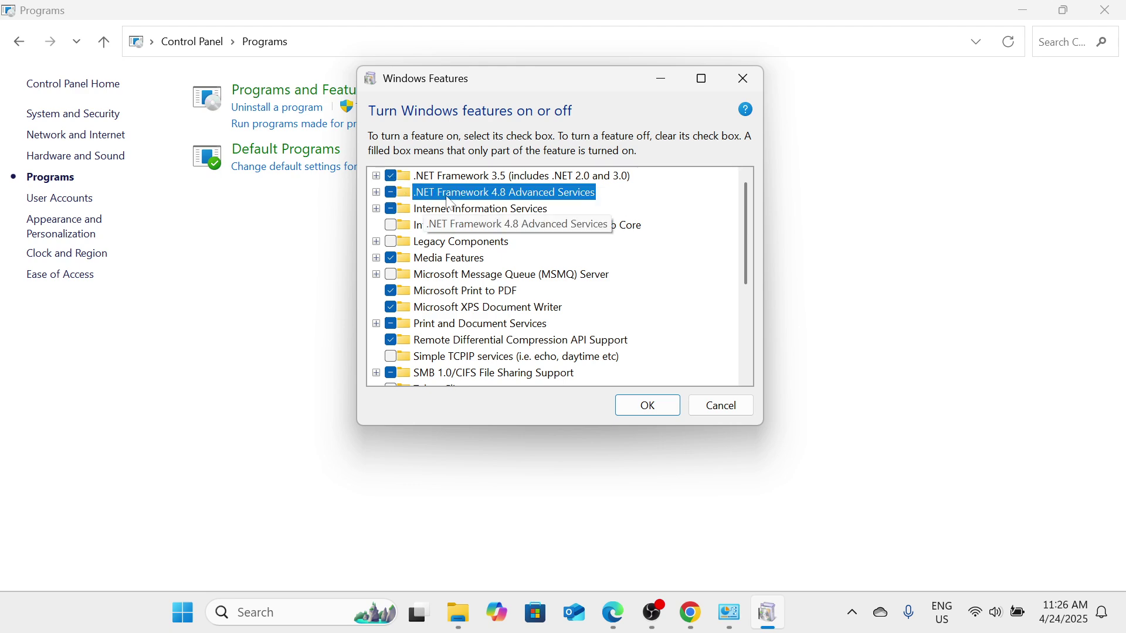
pyautogui.click(742, 76)
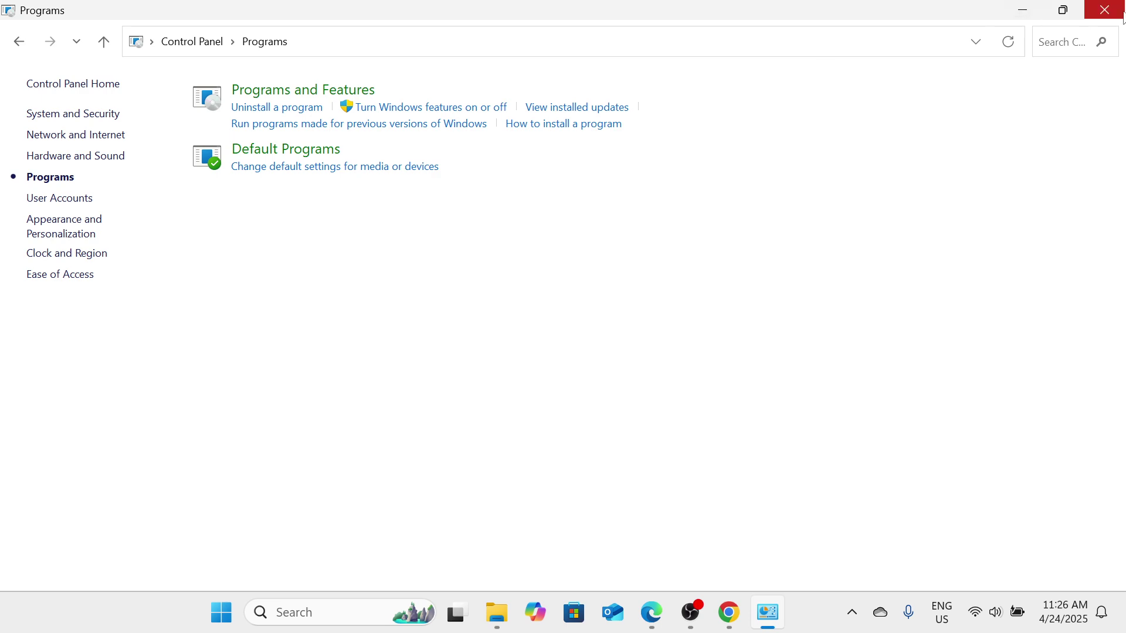
pyautogui.click(1105, 10)
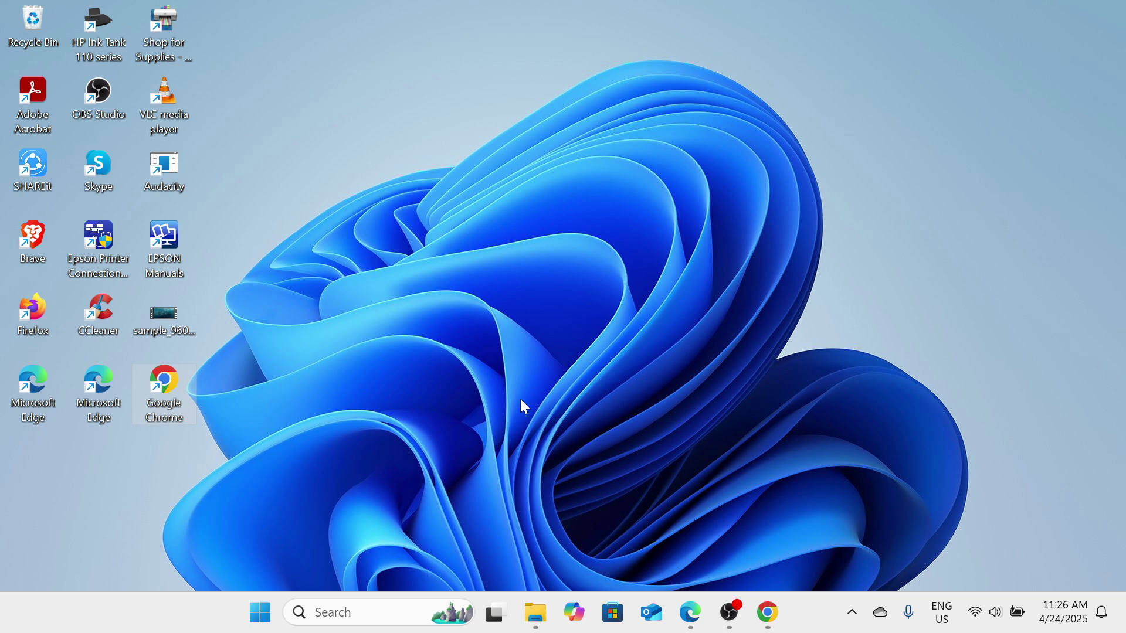
# Switch to Chrome, search Google for "directx end user web installer" and open Microsoft's DirectX End-User Runtime Web Installer page.
pyautogui.click(773, 620)
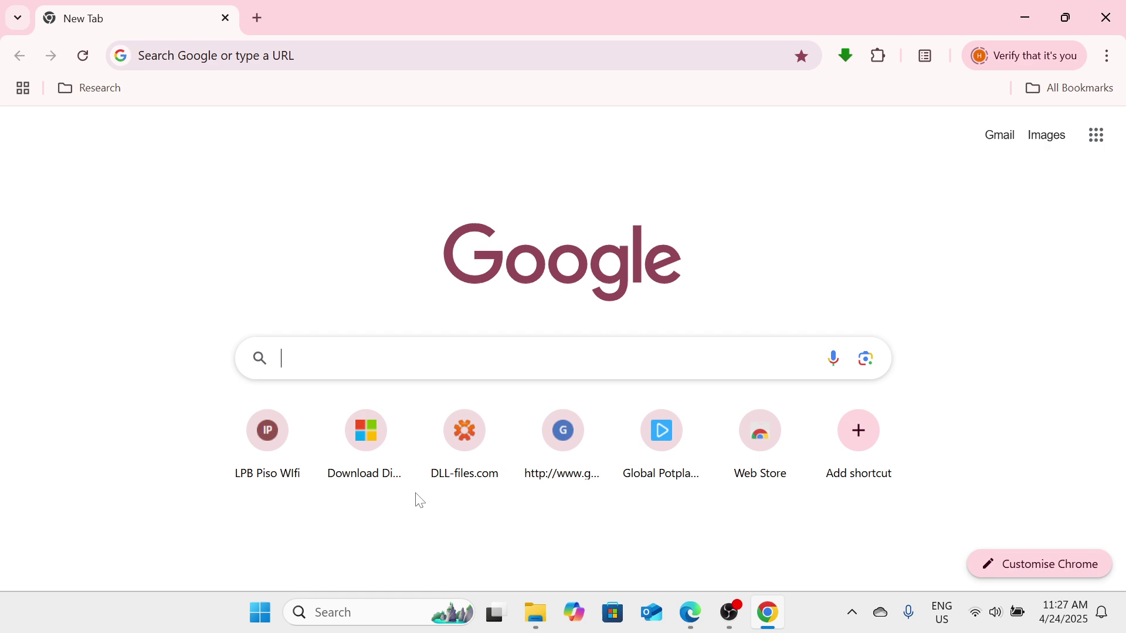
pyautogui.click(375, 360)
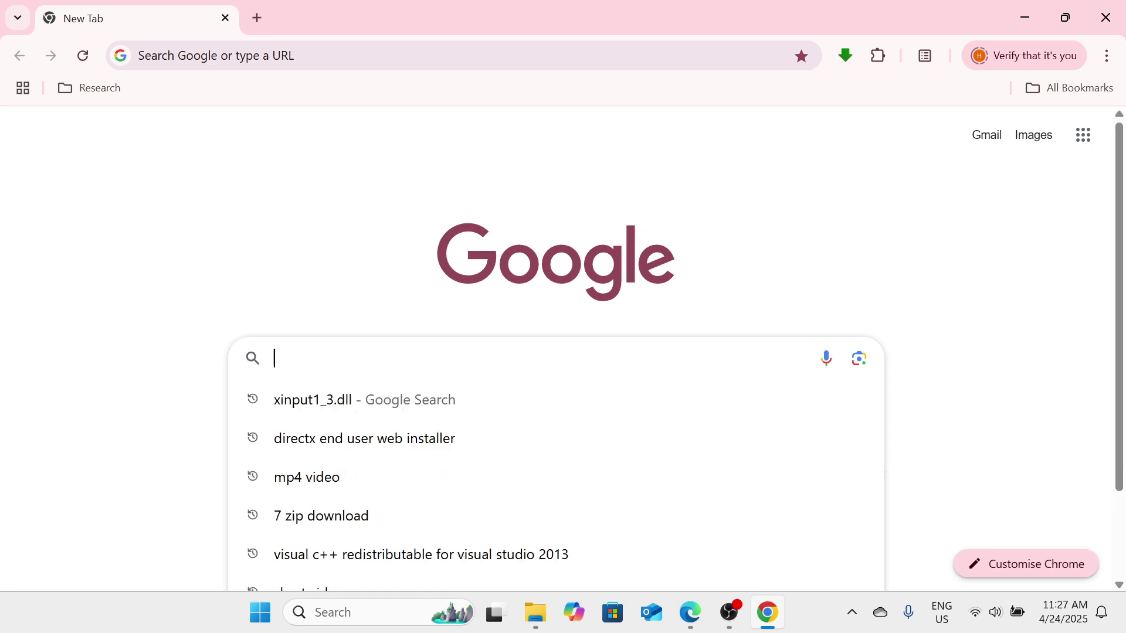
pyautogui.click(384, 438)
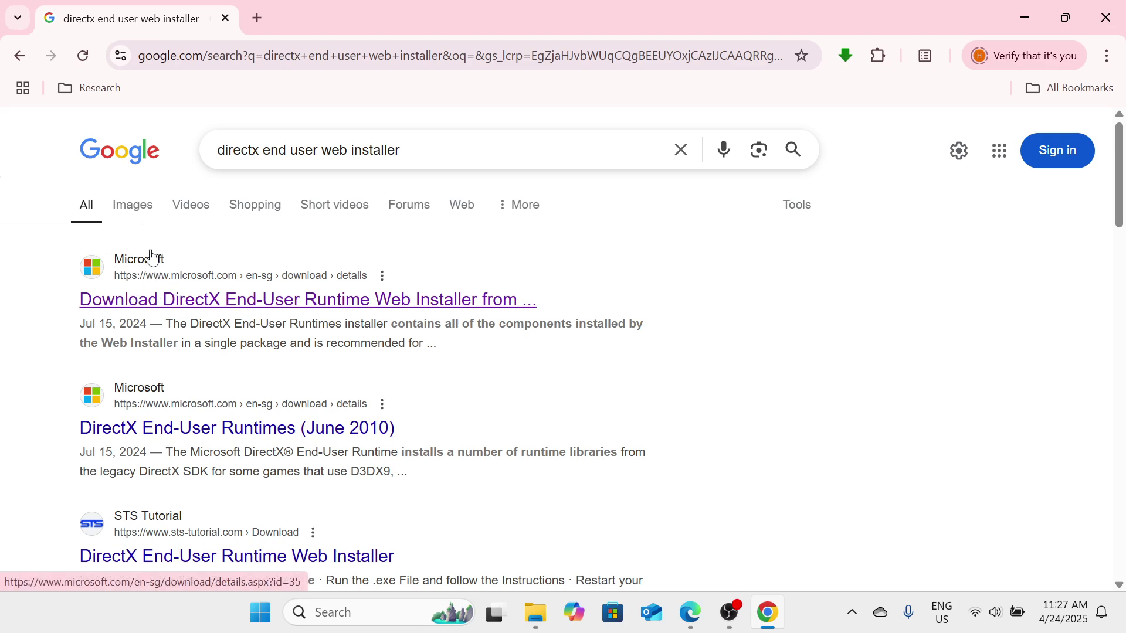
pyautogui.click(199, 306)
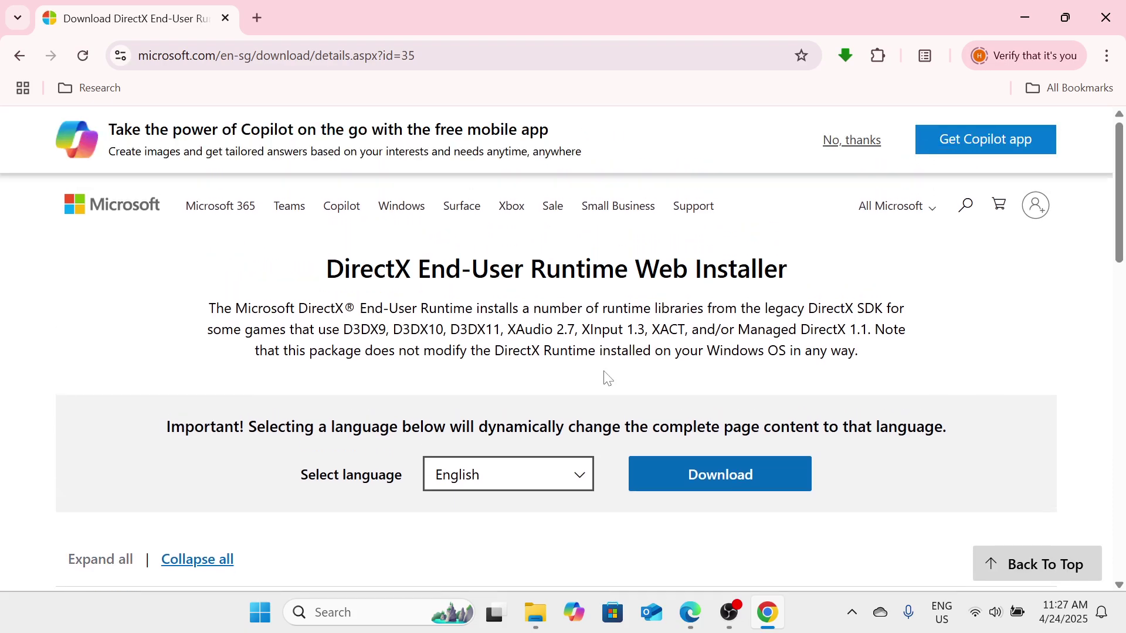
# Review the language choices for the DirectX web installer download, leaving English selected.
pyautogui.scroll(-2, 606, 377)
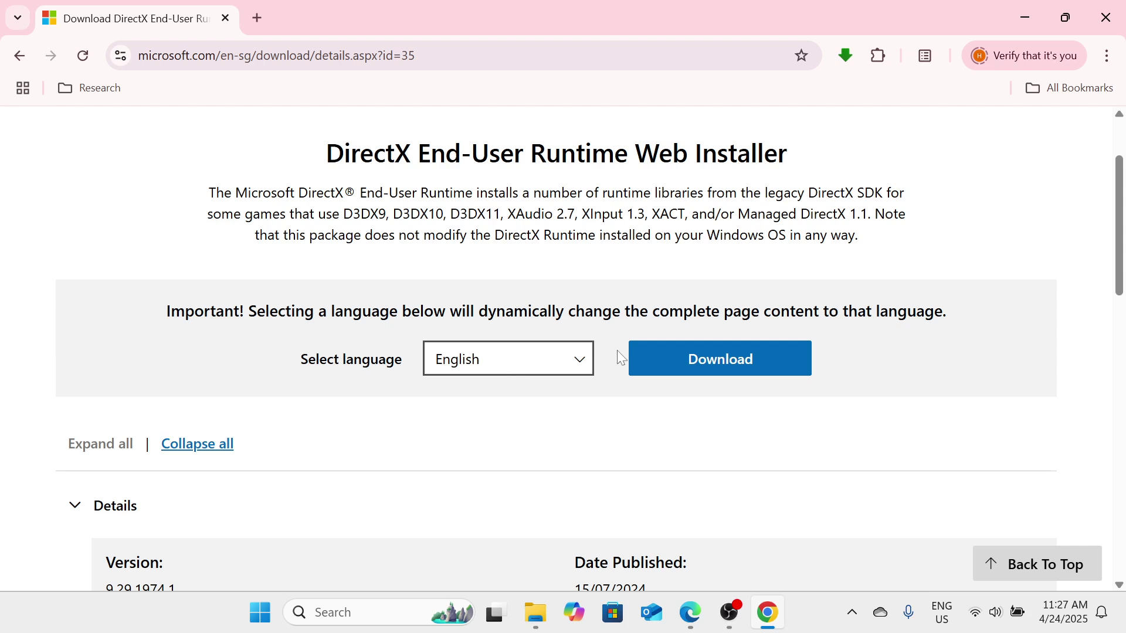
pyautogui.click(584, 367)
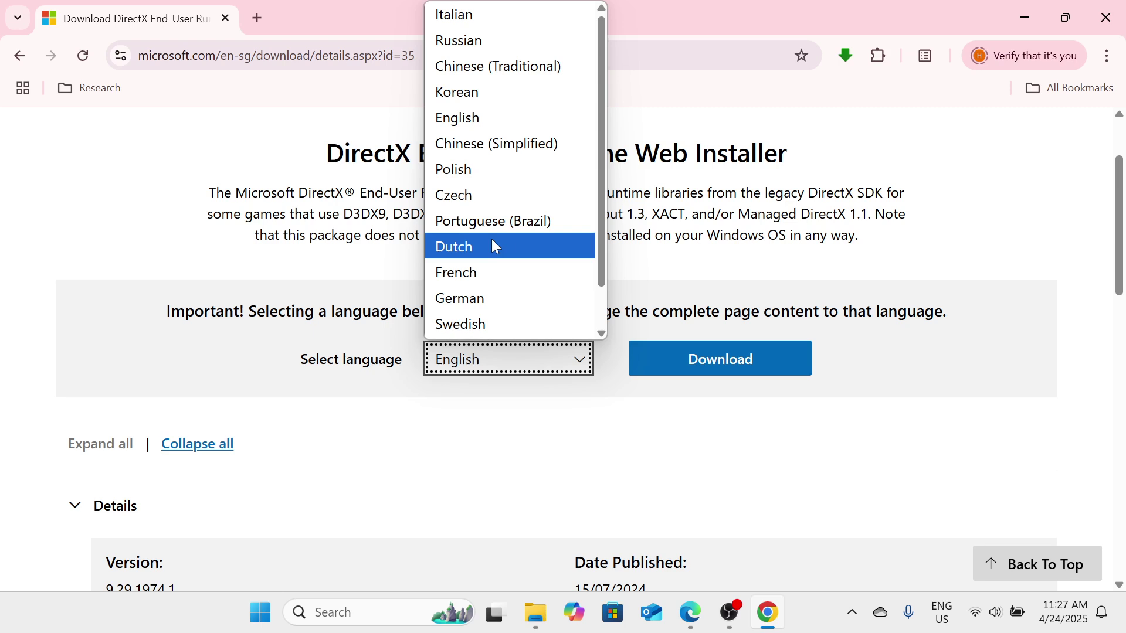
pyautogui.click(1064, 223)
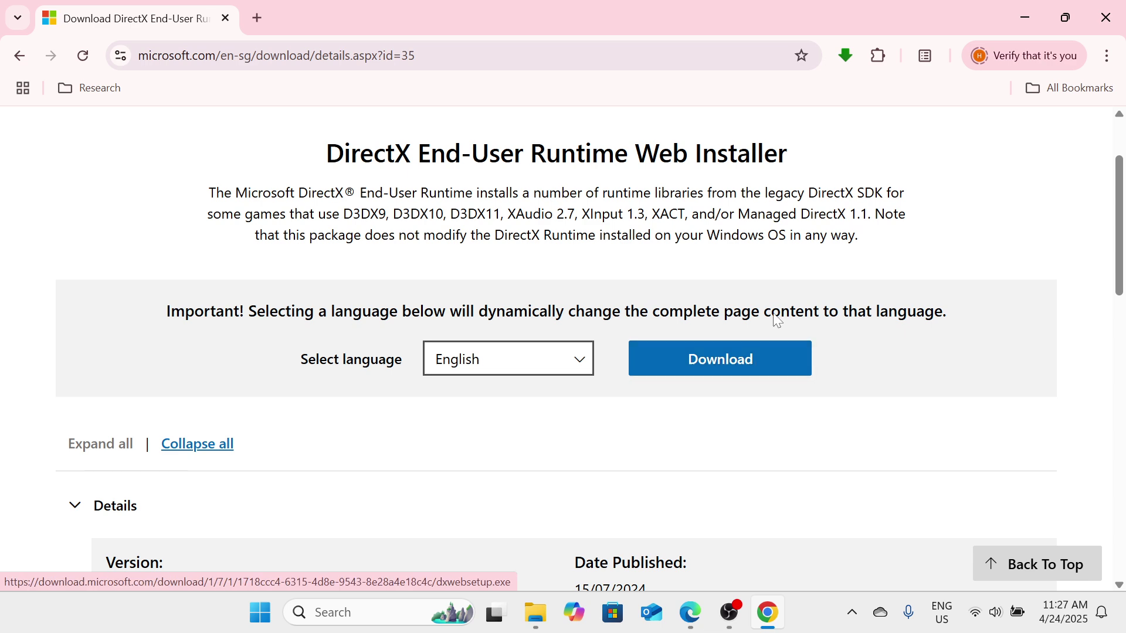
# Open Chrome's download history and show dxwebsetup.exe in its folder.
pyautogui.click(1108, 59)
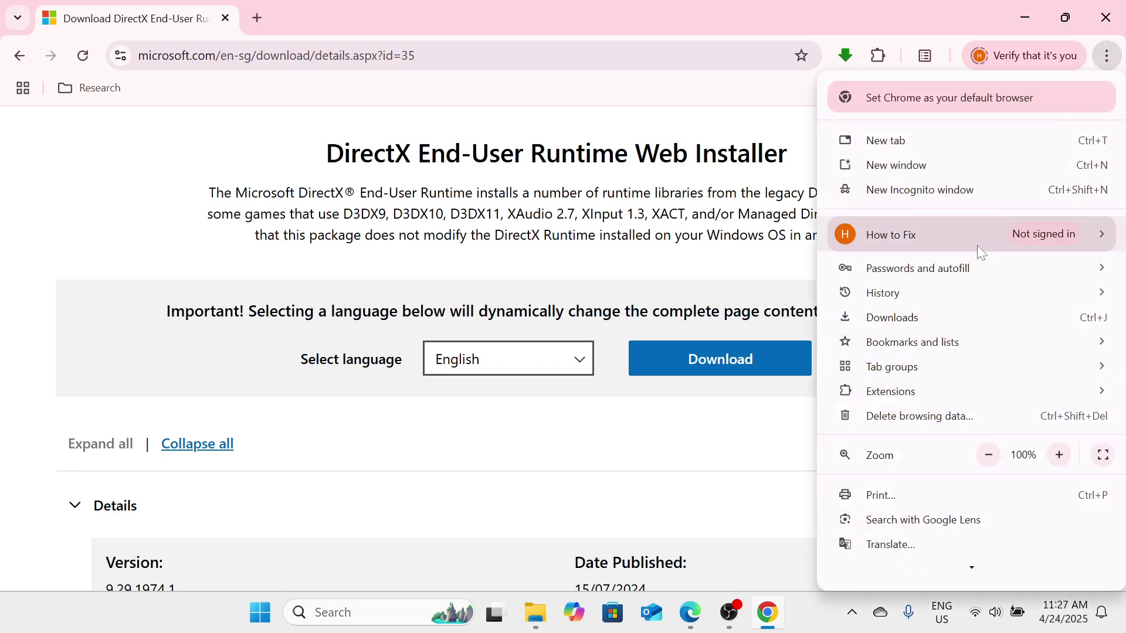
pyautogui.click(944, 321)
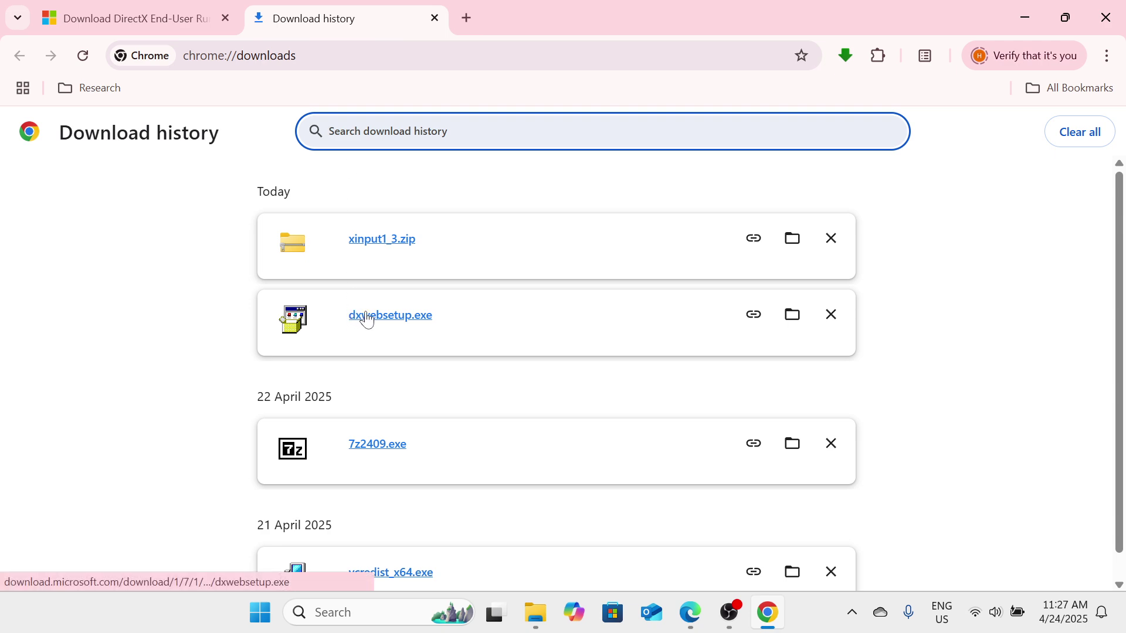
pyautogui.click(804, 326)
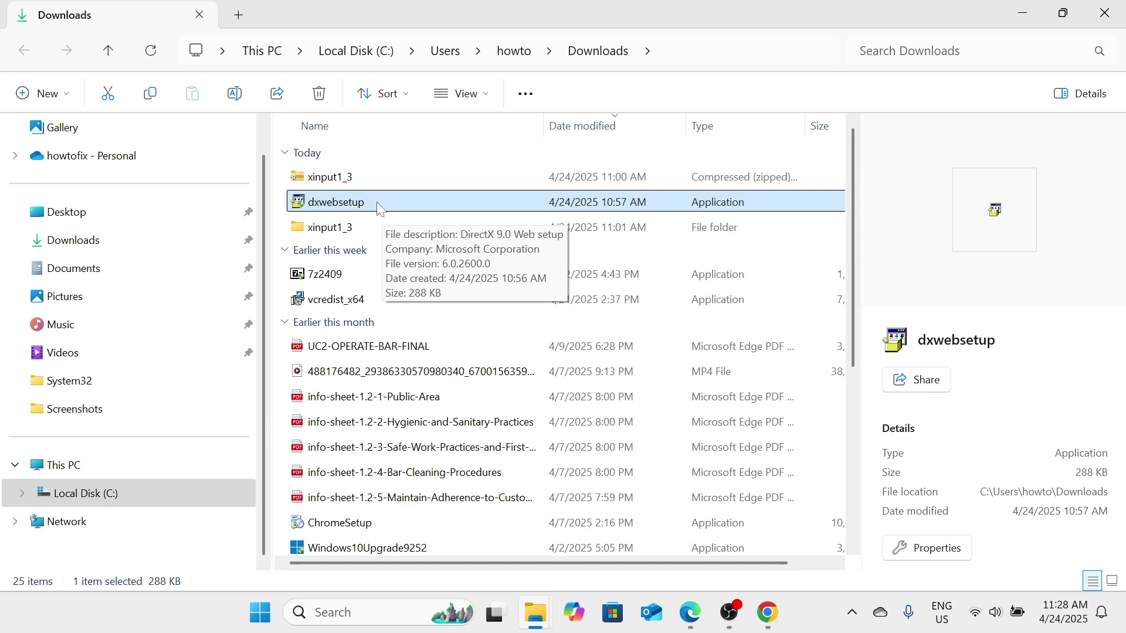
# Run dxwebsetup from the Downloads folder and minimize the File Explorer and Chrome windows behind the setup wizard.
pyautogui.click(379, 208)
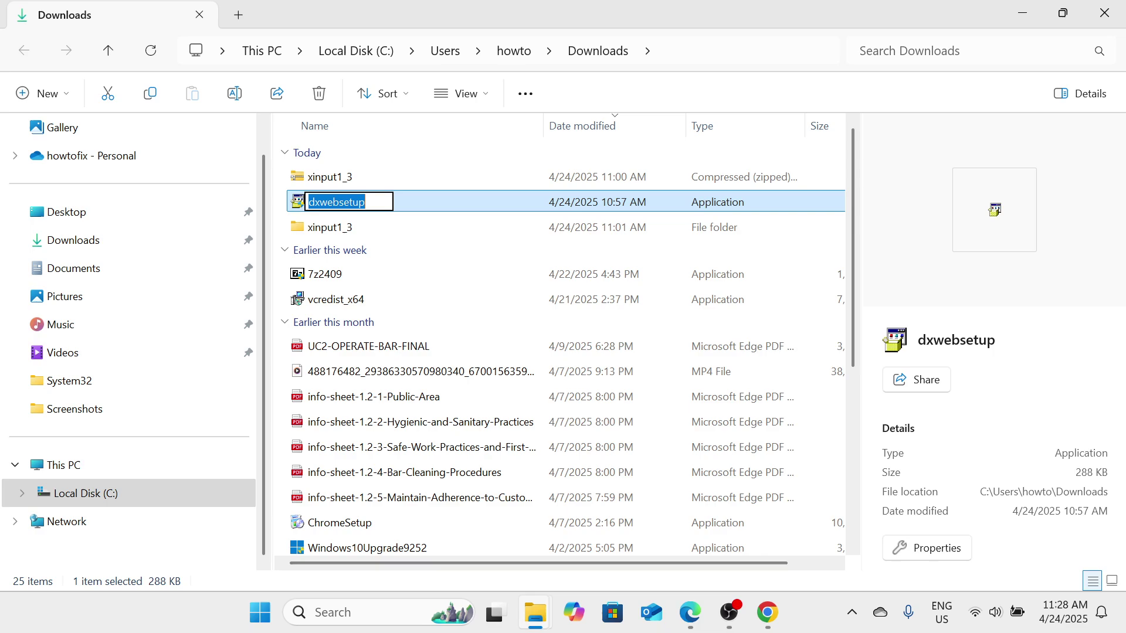
pyautogui.click(412, 209)
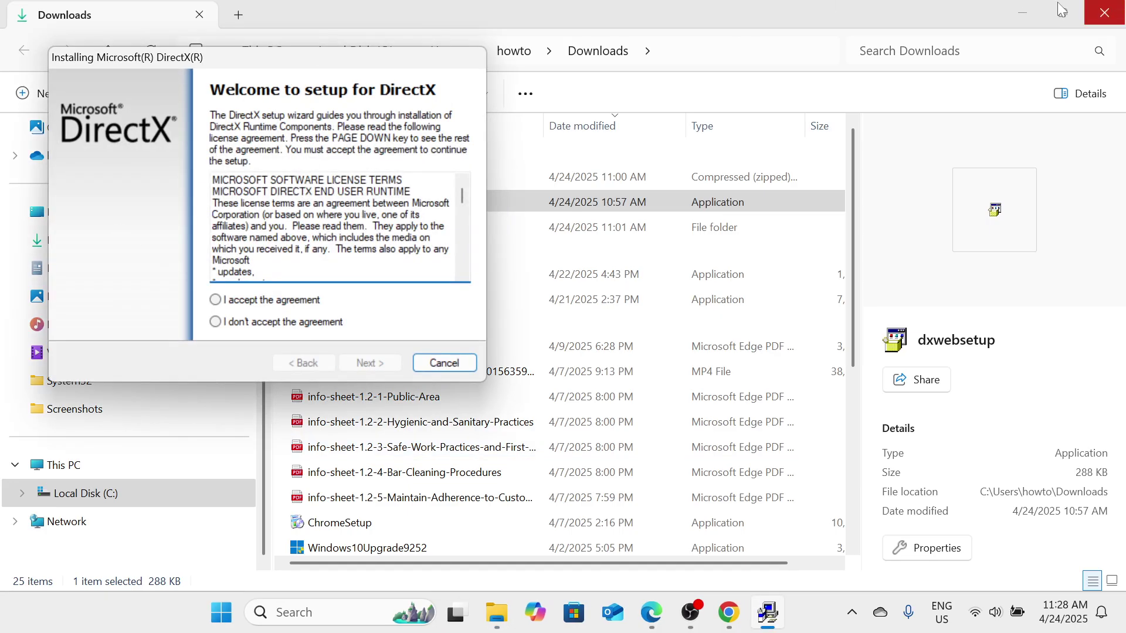
pyautogui.click(1023, 13)
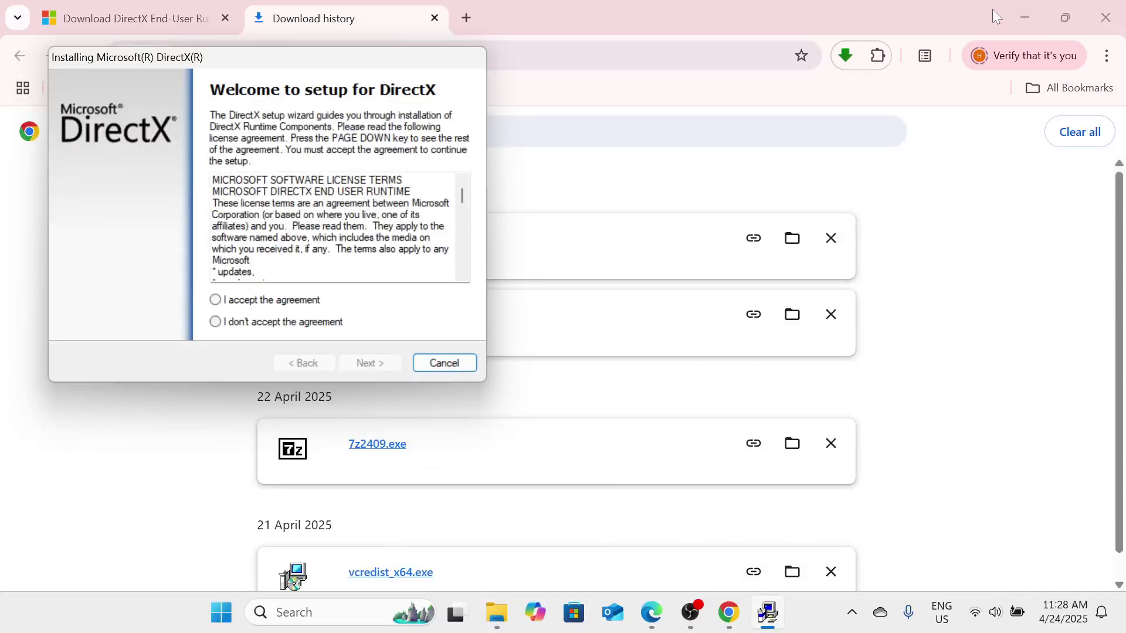
pyautogui.click(1027, 9)
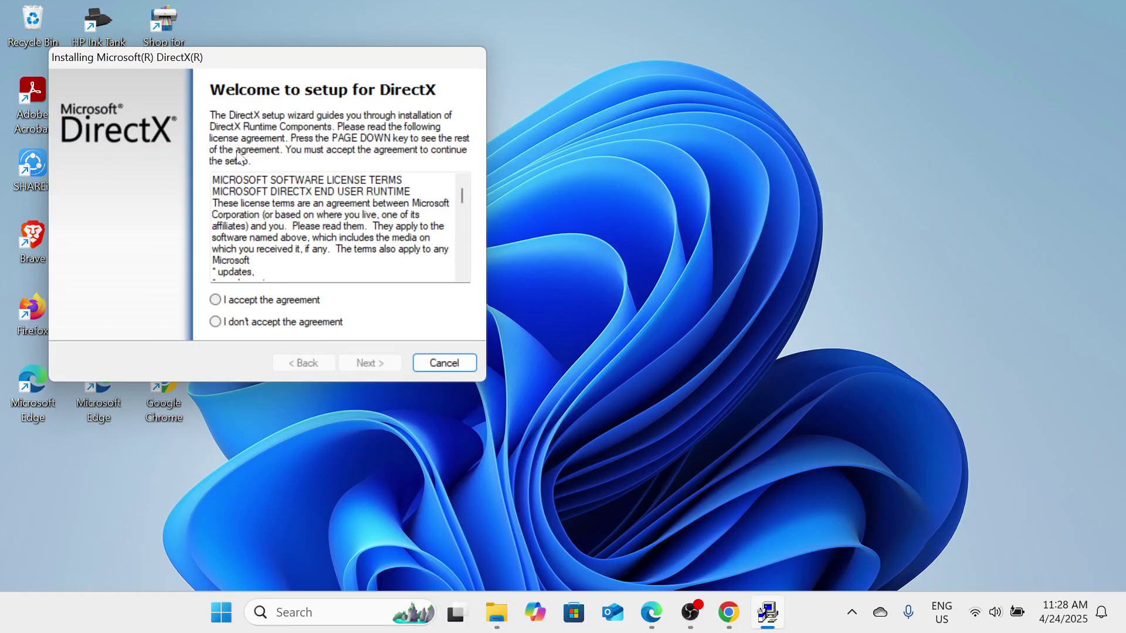
# Accept the DirectX license agreement, opt out of installing the Bing Bar, and proceed through the setup.
pyautogui.click(220, 302)
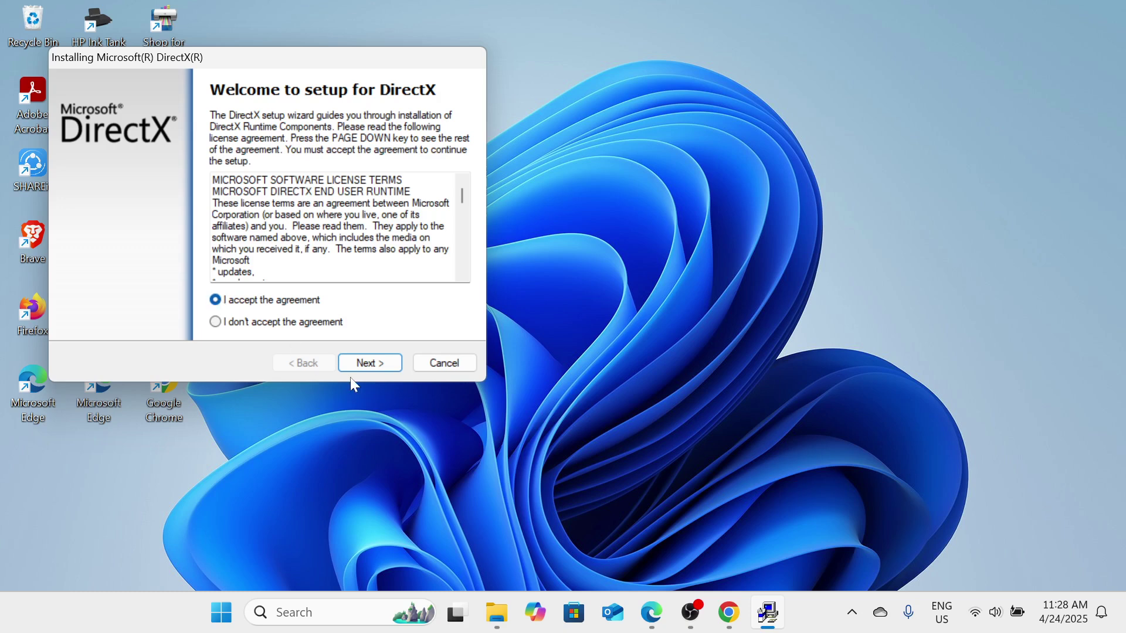
pyautogui.click(382, 359)
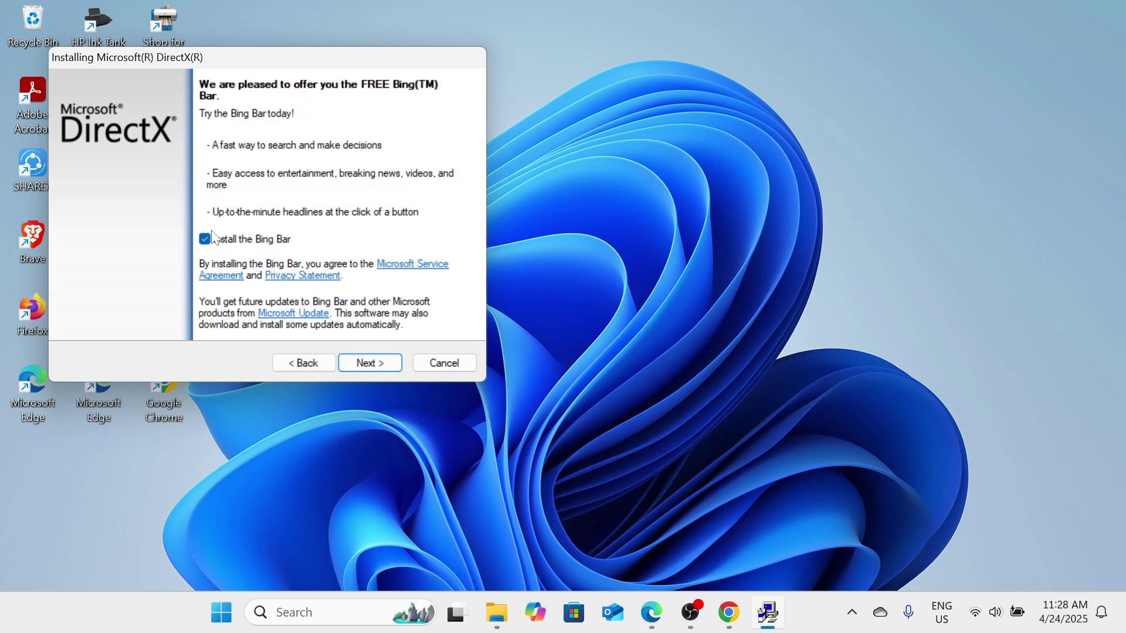
pyautogui.click(204, 241)
pyautogui.click(375, 364)
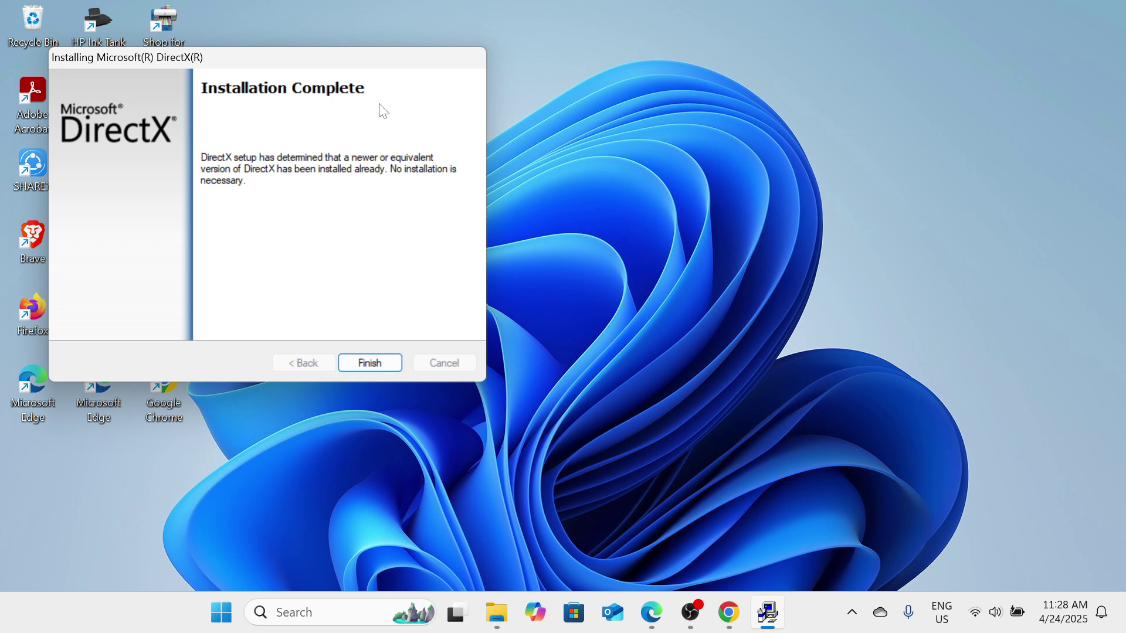
pyautogui.click(694, 613)
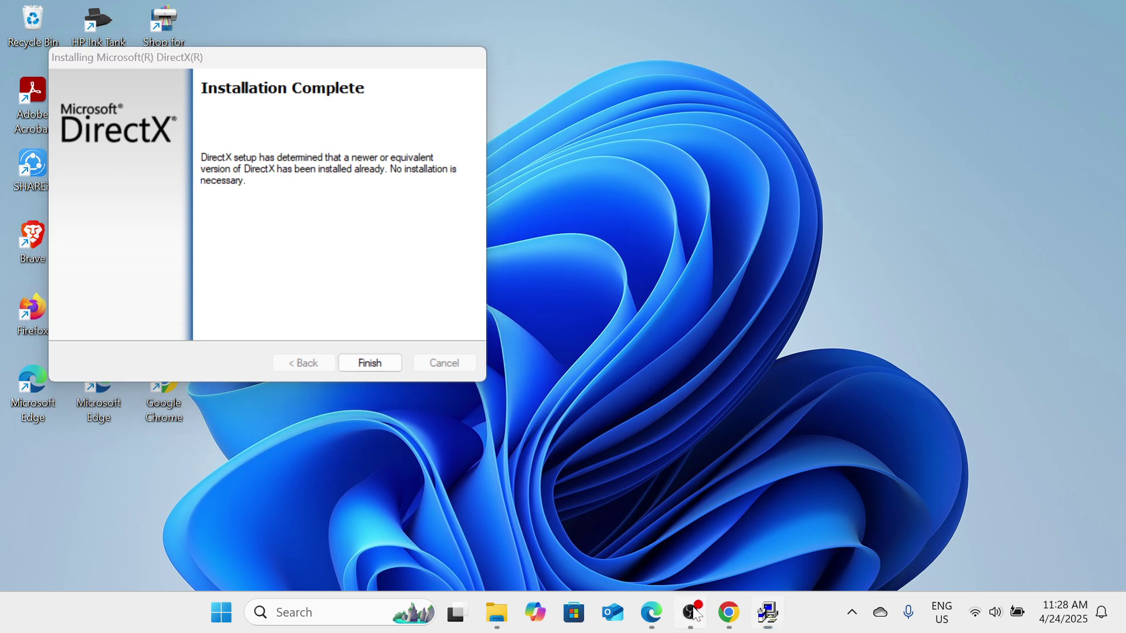